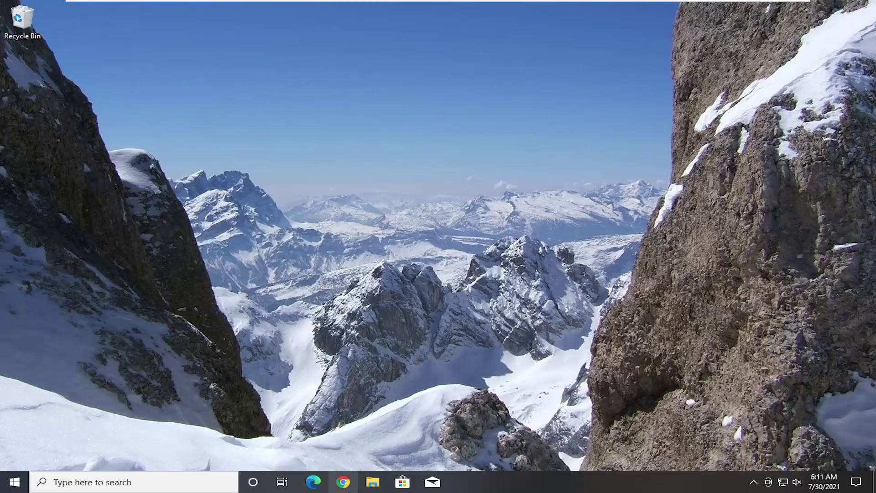
Step: Search the web in Chrome for "windows media creation tool" and open Microsoft's Windows 10 download page
{"action": "left_click", "coordinate": [343, 487]}
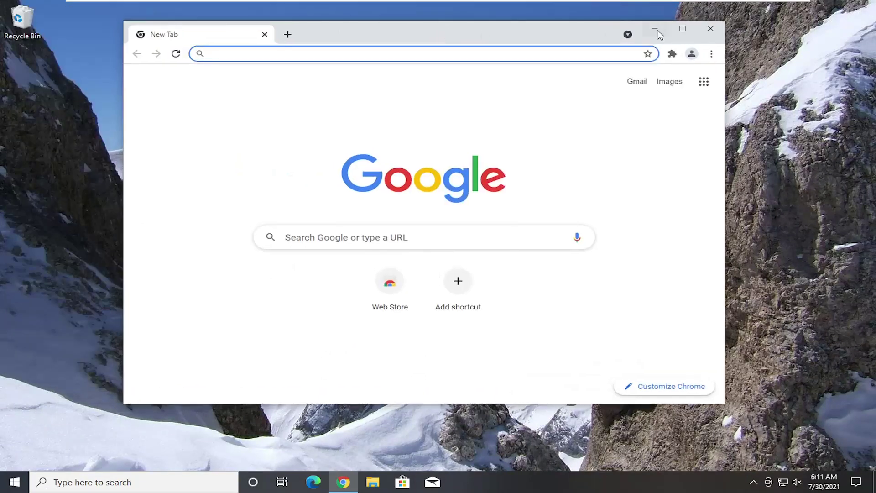
{"action": "left_click", "coordinate": [680, 28]}
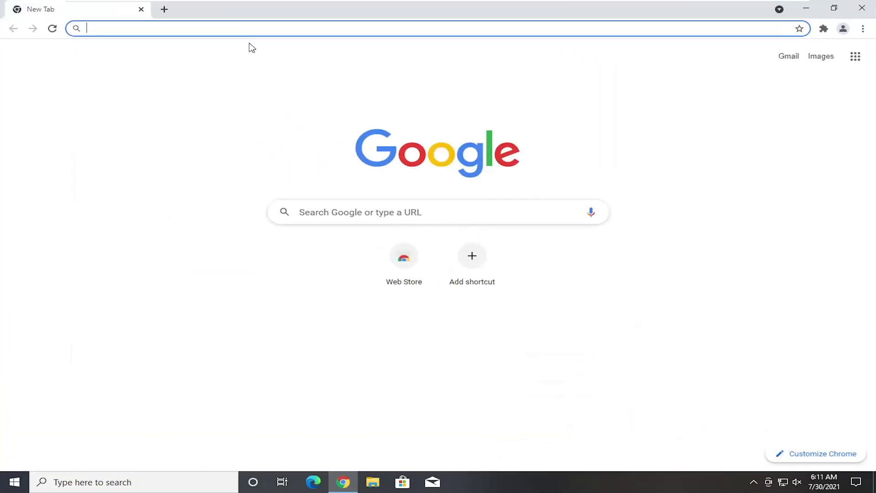
{"action": "type", "text": "windows media creation tool"}
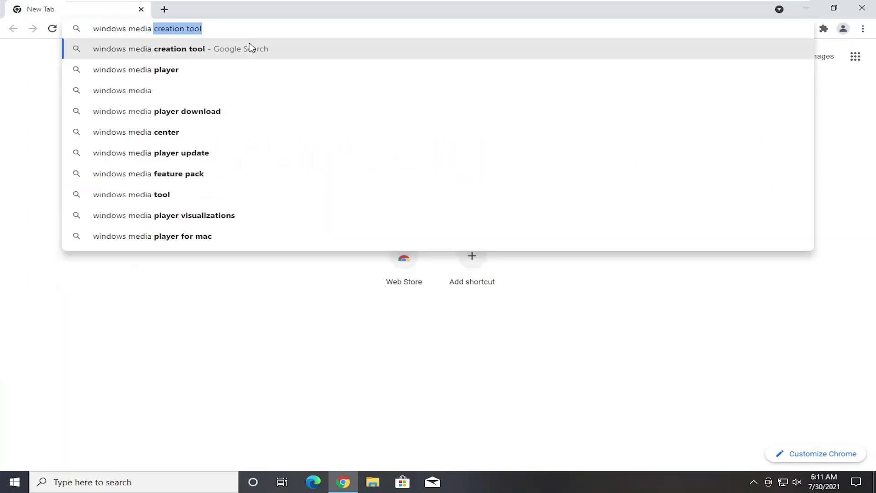
{"action": "left_click", "coordinate": [254, 49]}
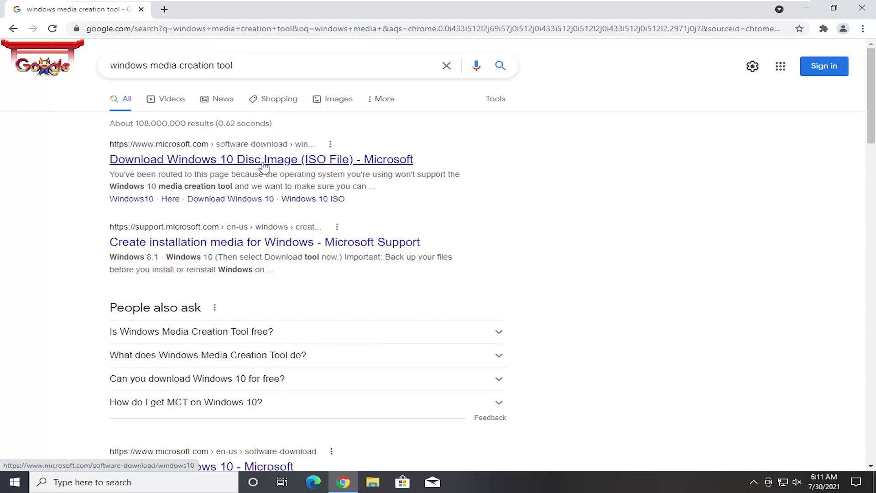
{"action": "left_click", "coordinate": [299, 161]}
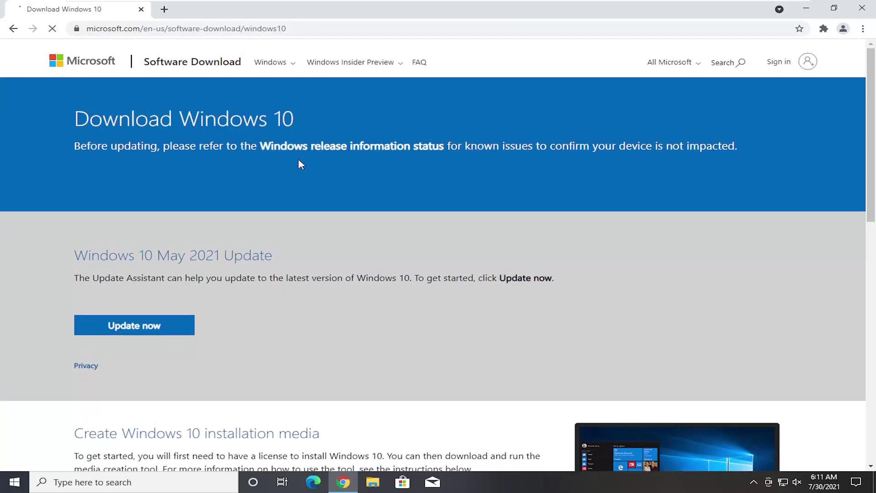
Step: Download the Windows 10 media creation tool and run it, allowing it to make changes to the device
{"action": "scroll", "coordinate": [283, 197], "scroll_direction": "down", "scroll_amount": 5}
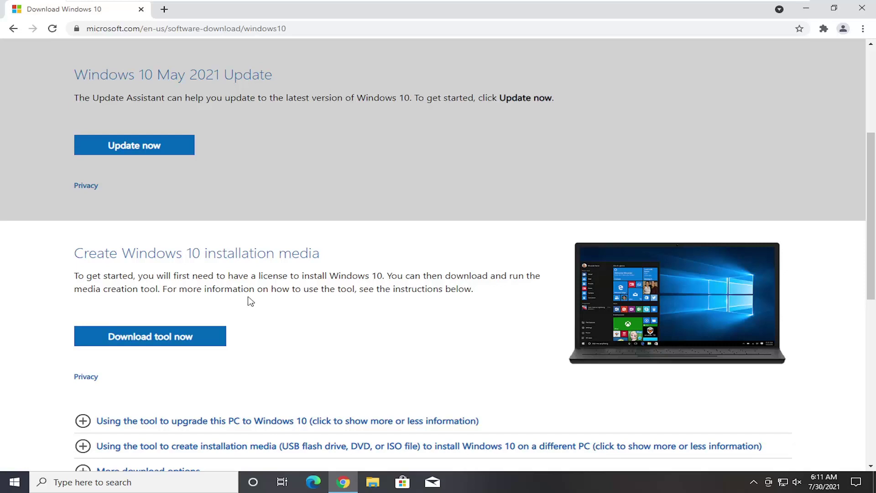
{"action": "scroll", "coordinate": [408, 300], "scroll_direction": "down", "scroll_amount": 1}
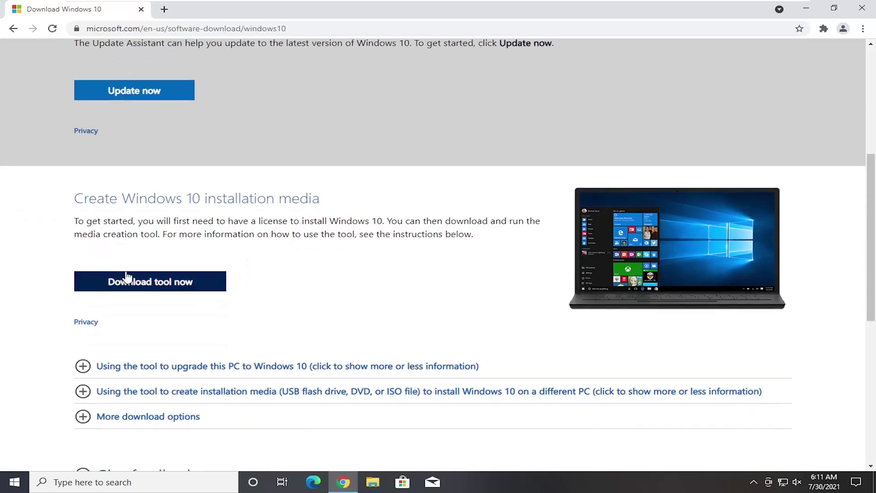
{"action": "left_click", "coordinate": [170, 283]}
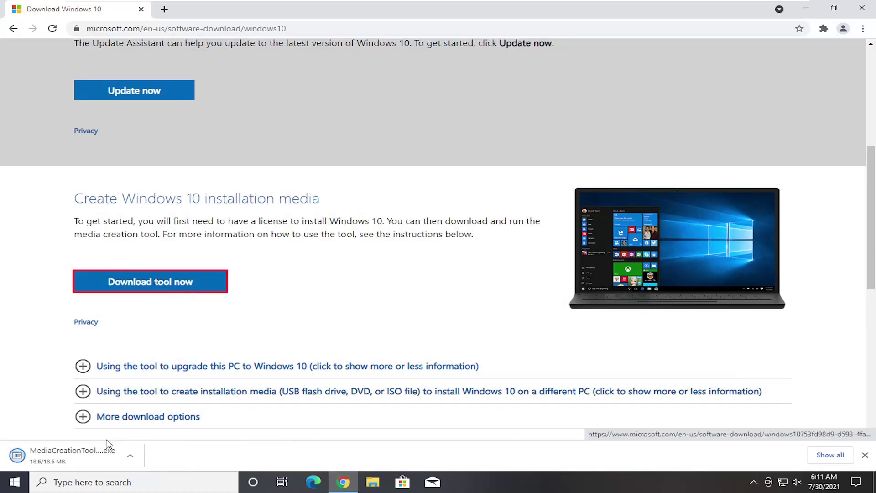
{"action": "left_click", "coordinate": [45, 457]}
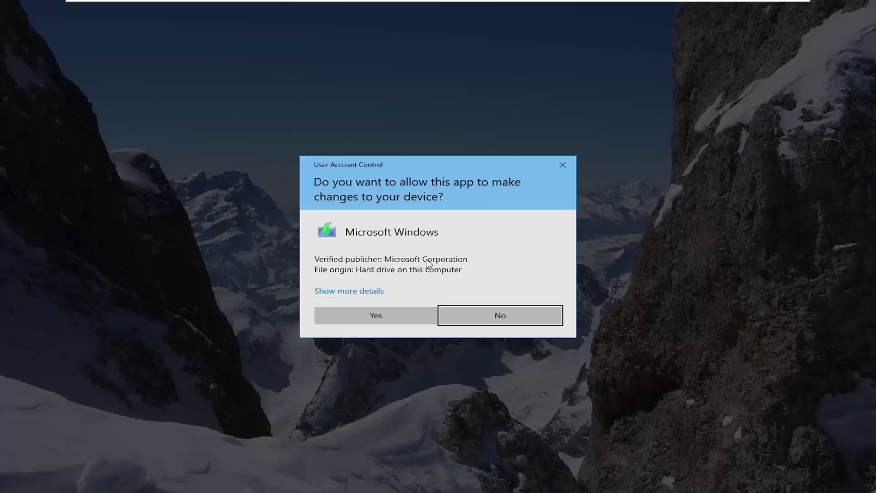
{"action": "left_click", "coordinate": [388, 315]}
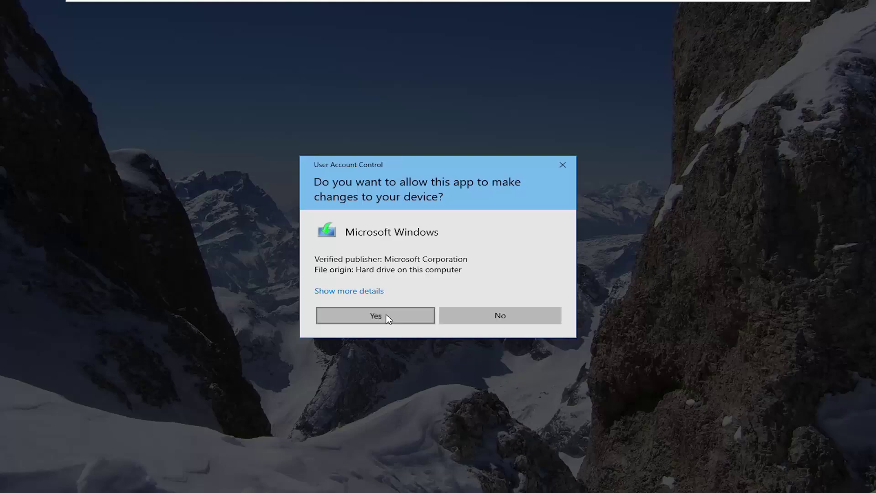
{"action": "left_click", "coordinate": [805, 10]}
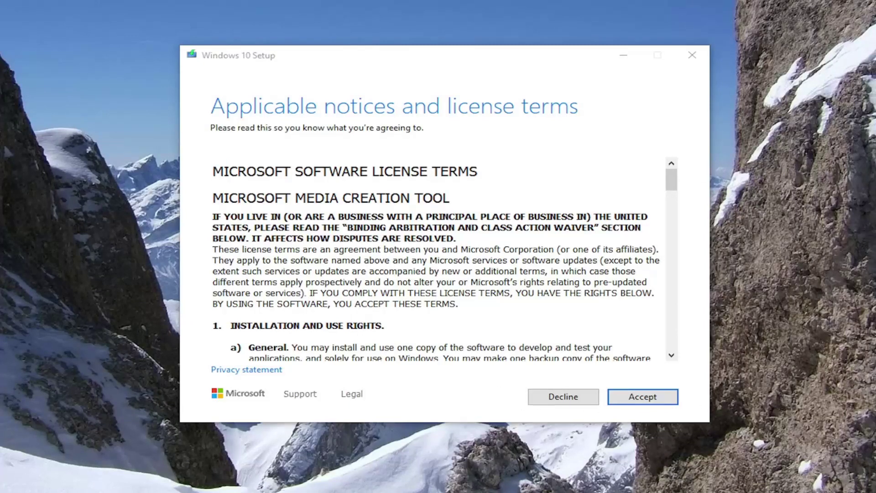
Step: Accept the license terms and choose to create installation media (USB flash drive, DVD, or ISO file) for another PC
{"action": "left_click", "coordinate": [637, 399]}
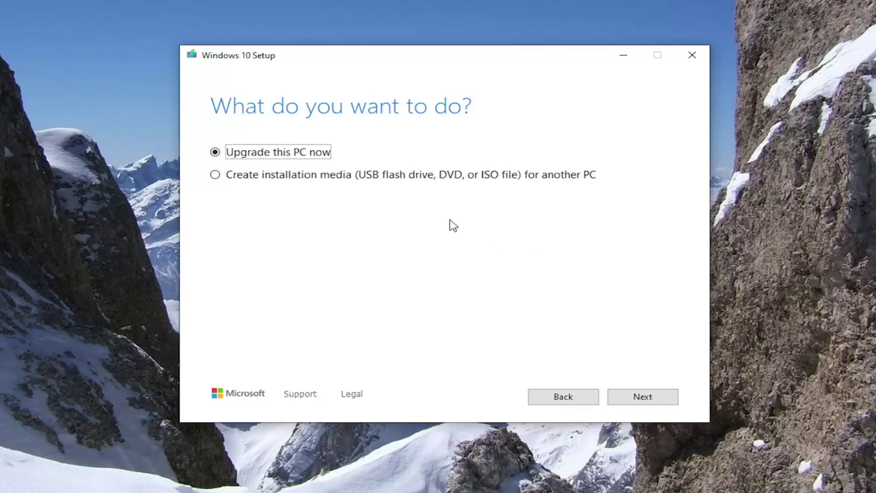
{"action": "left_click", "coordinate": [338, 183]}
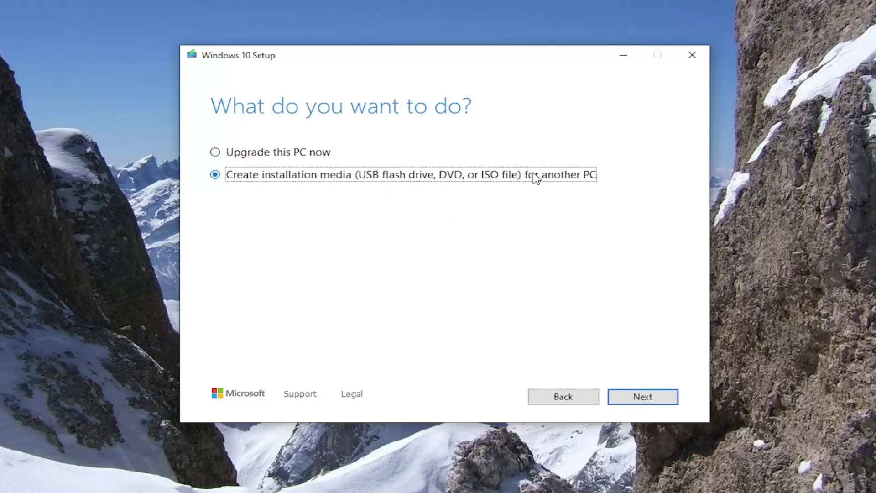
{"action": "left_click", "coordinate": [646, 401]}
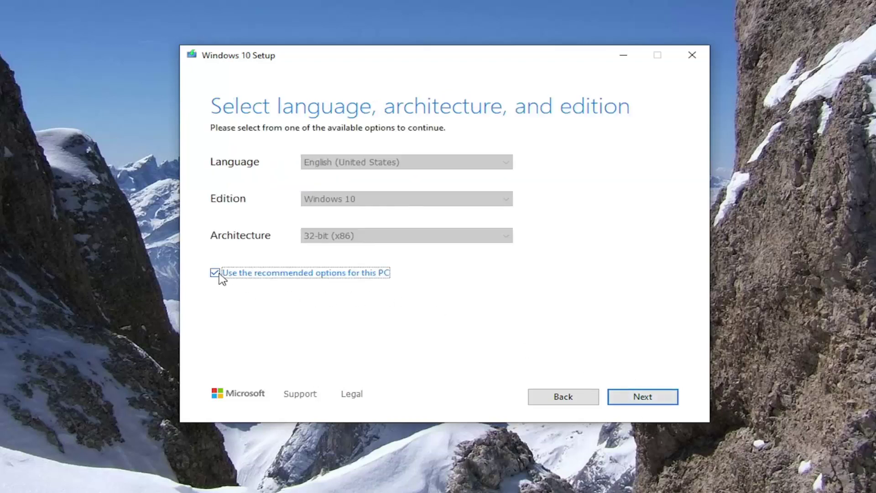
Step: Turn off the recommended options and set the architecture to 64-bit (x64), keeping the Windows 10 edition
{"action": "left_click", "coordinate": [215, 272]}
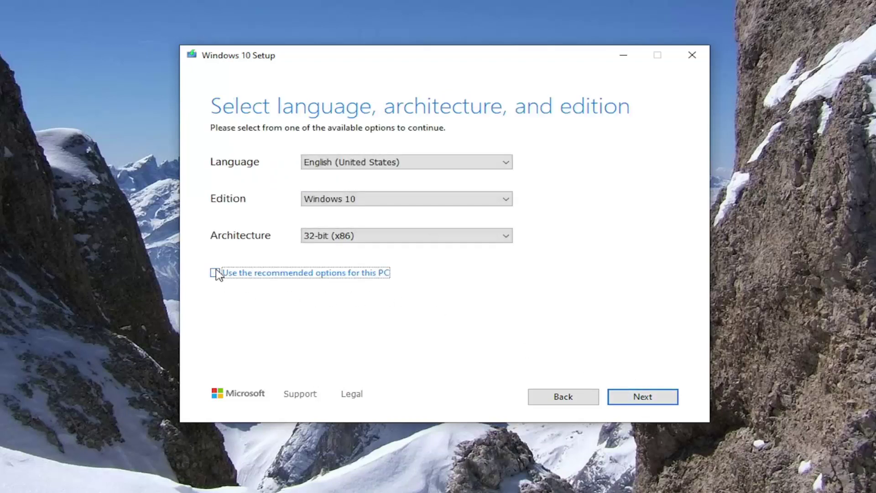
{"action": "left_click", "coordinate": [505, 237]}
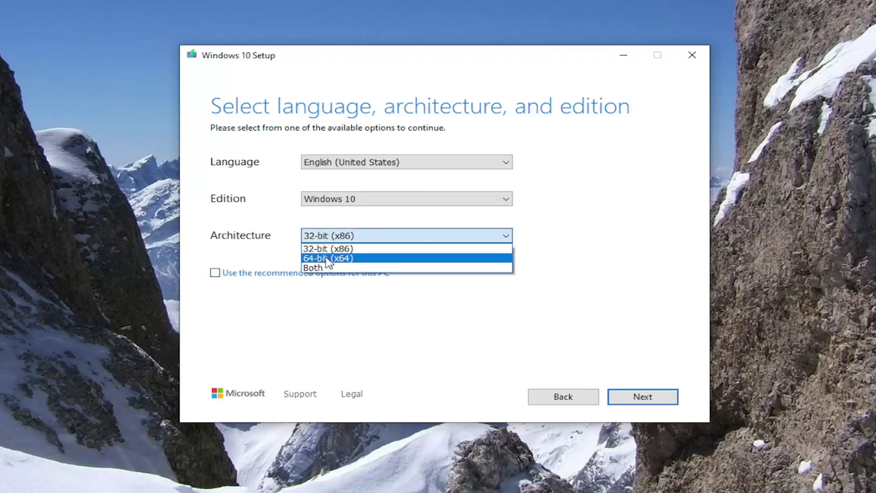
{"action": "left_click", "coordinate": [341, 259]}
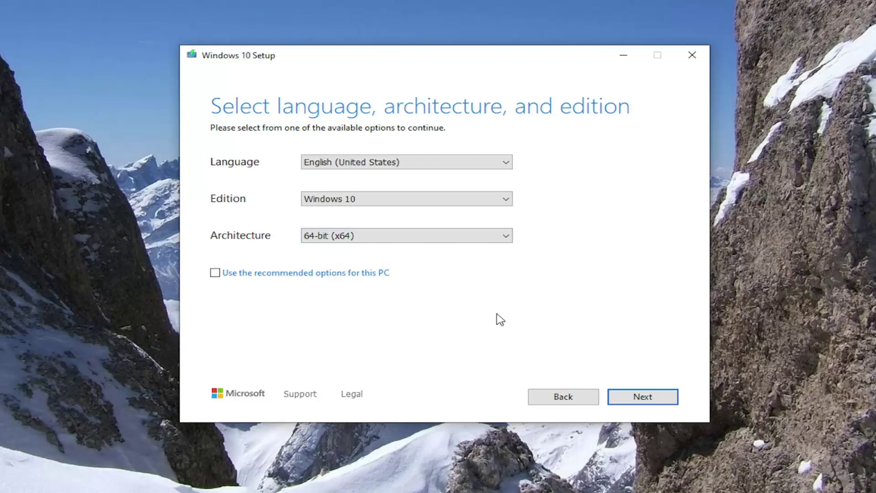
{"action": "left_click", "coordinate": [398, 205]}
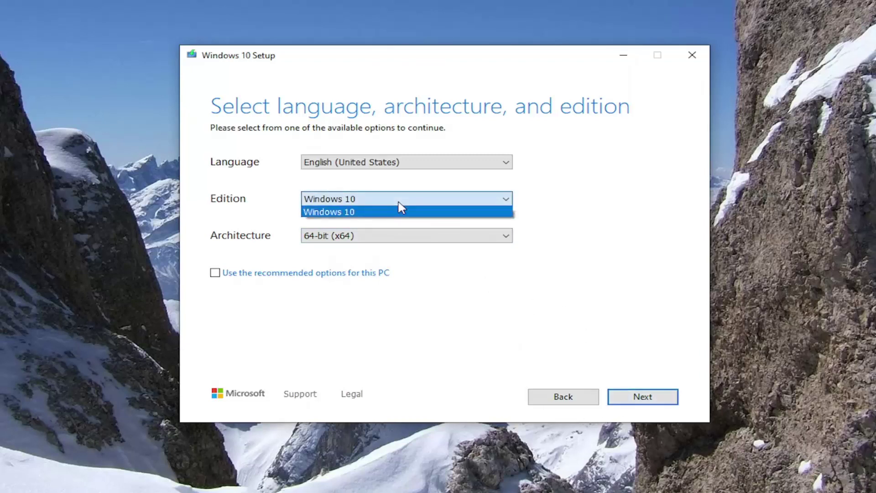
{"action": "left_click", "coordinate": [344, 203]}
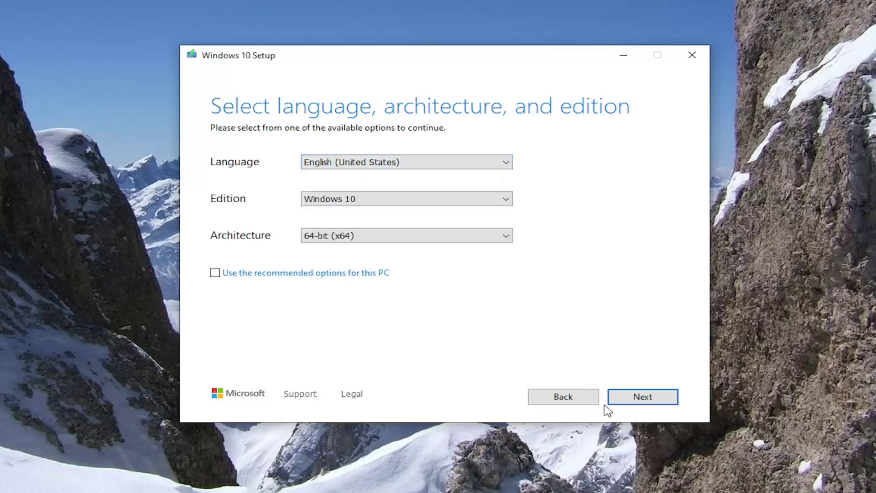
{"action": "left_click", "coordinate": [638, 398]}
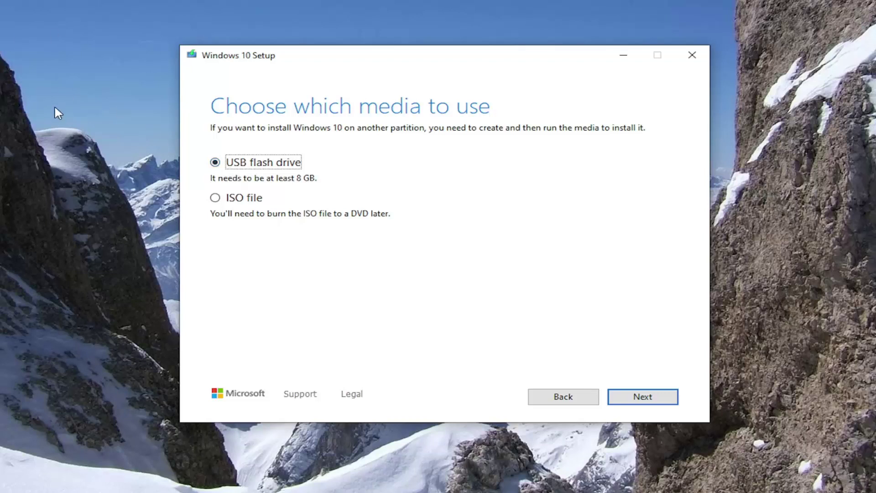
Step: Choose ISO file as the media and save it to the Desktop under the name Windows
{"action": "left_click", "coordinate": [217, 199]}
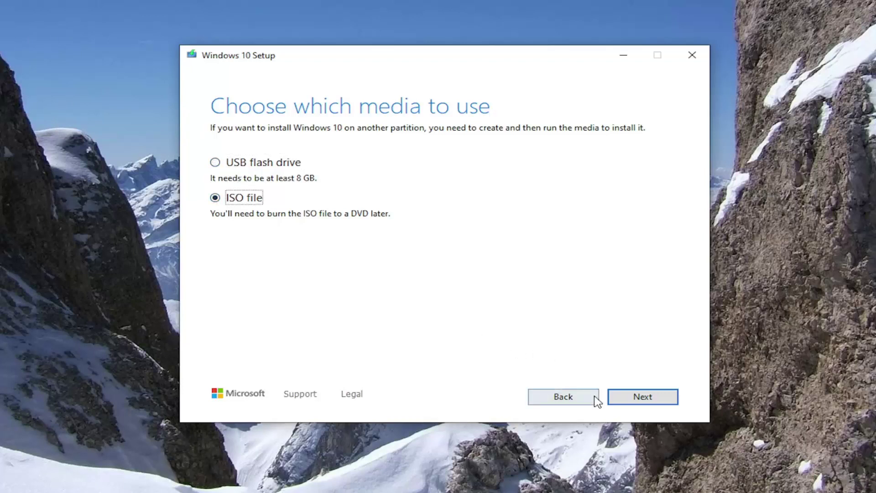
{"action": "left_click", "coordinate": [637, 397]}
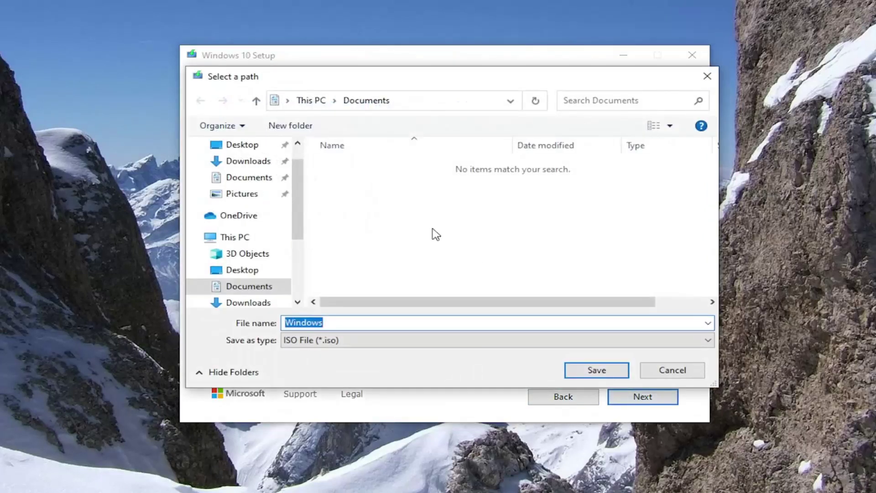
{"action": "left_click", "coordinate": [243, 145]}
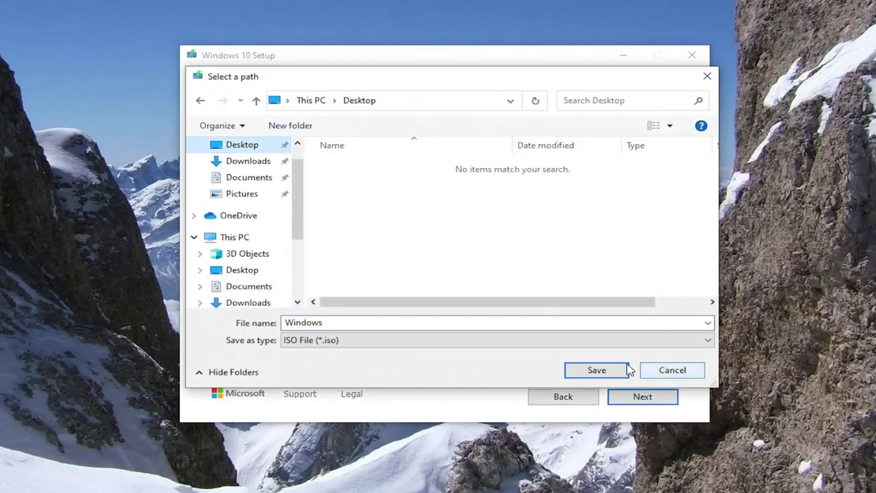
{"action": "left_click", "coordinate": [568, 370]}
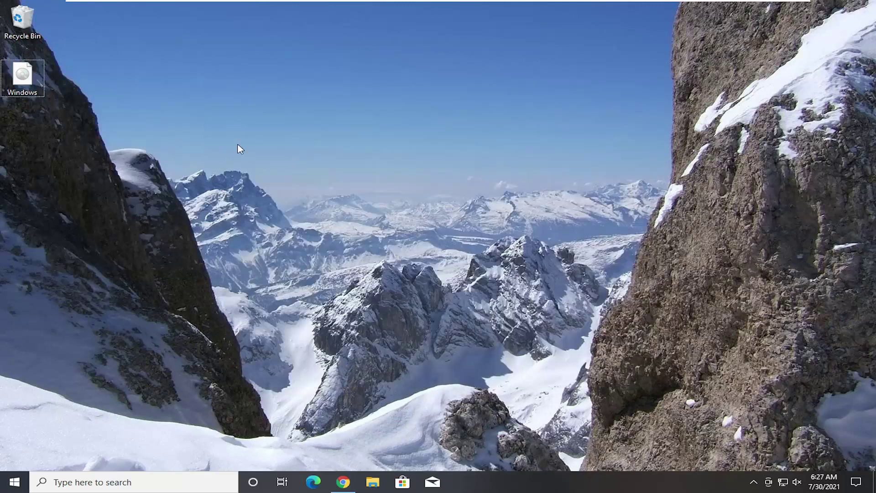
{"action": "right_click", "coordinate": [20, 74]}
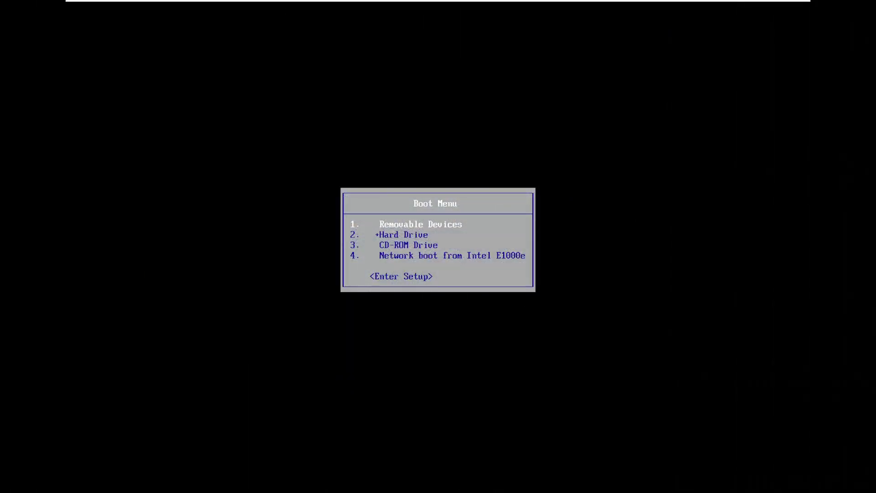
Step: Boot the computer from the CD-ROM Drive to load the Windows installer
{"action": "key", "text": "Down"}
{"action": "key", "text": "Down"}
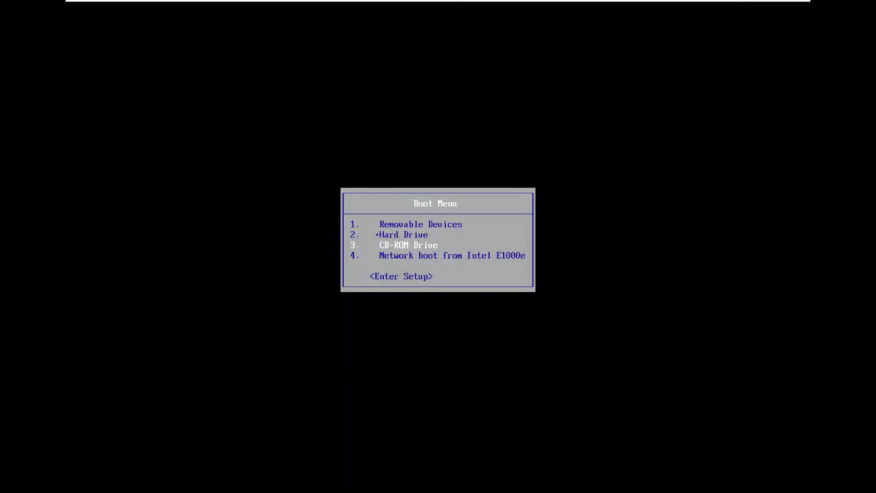
{"action": "key", "text": "Up"}
{"action": "key", "text": "Up"}
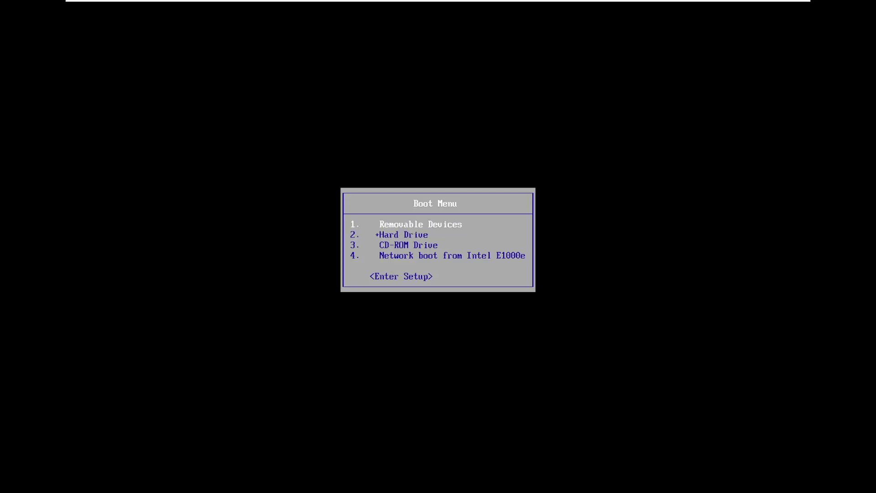
{"action": "key", "text": "Down"}
{"action": "key", "text": "Down"}
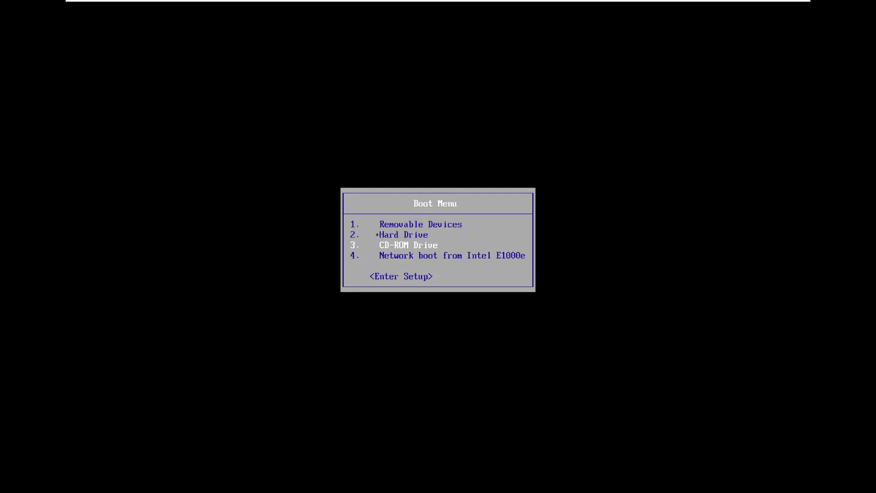
{"action": "key", "text": "Return"}
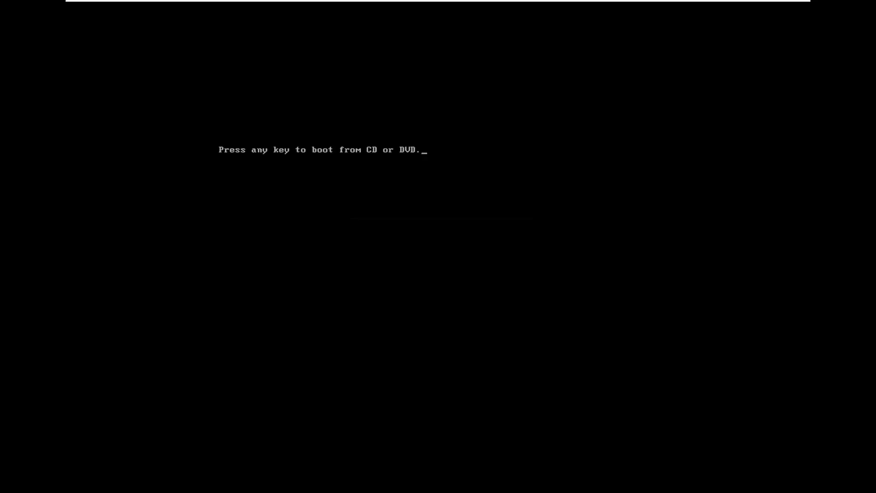
{"action": "key", "text": "Return"}
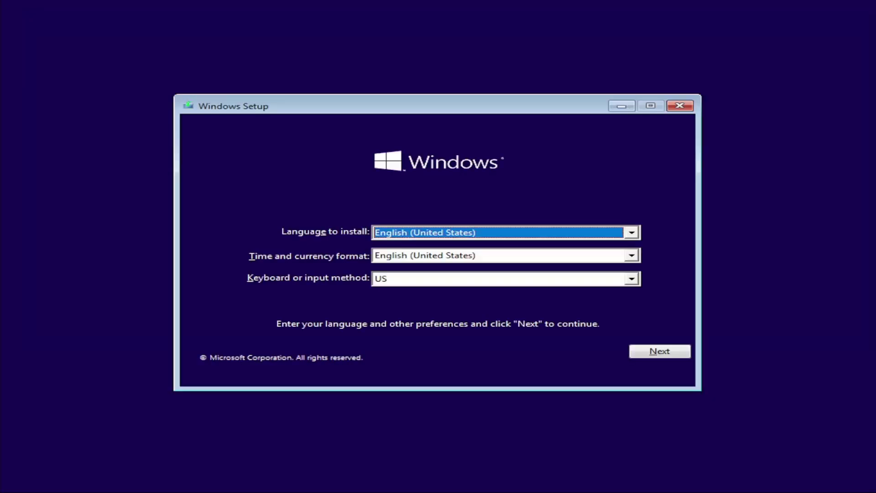
Step: Accept the English (United States) language and US keyboard preferences and start the Windows installation
{"action": "left_click", "coordinate": [665, 351]}
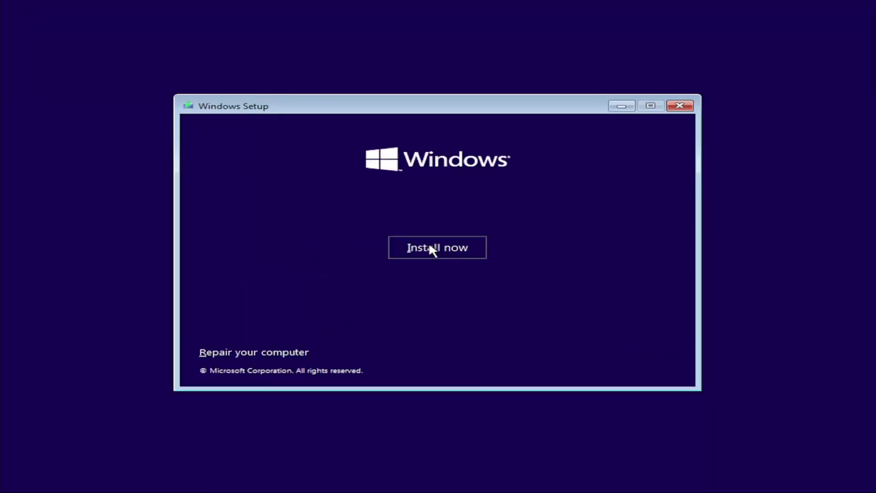
{"action": "left_click", "coordinate": [434, 248]}
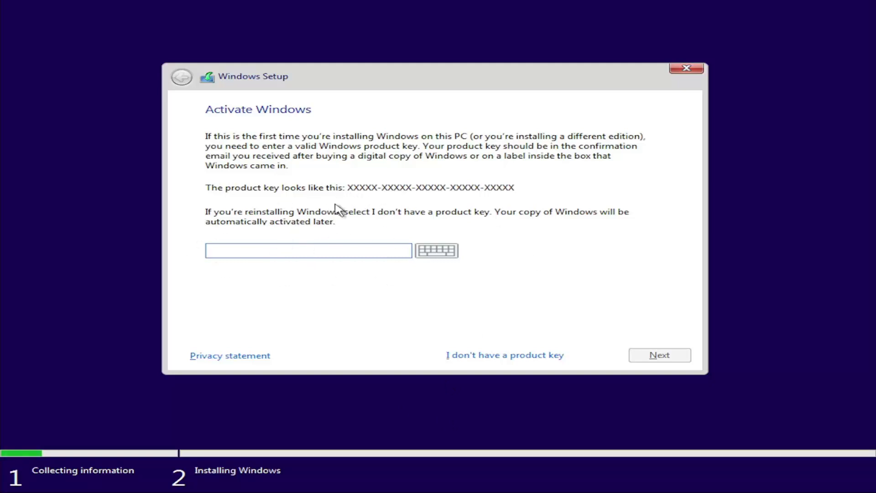
Step: Continue without a product key and select Windows 10 Pro (x64) as the operating system to install
{"action": "left_click", "coordinate": [497, 356]}
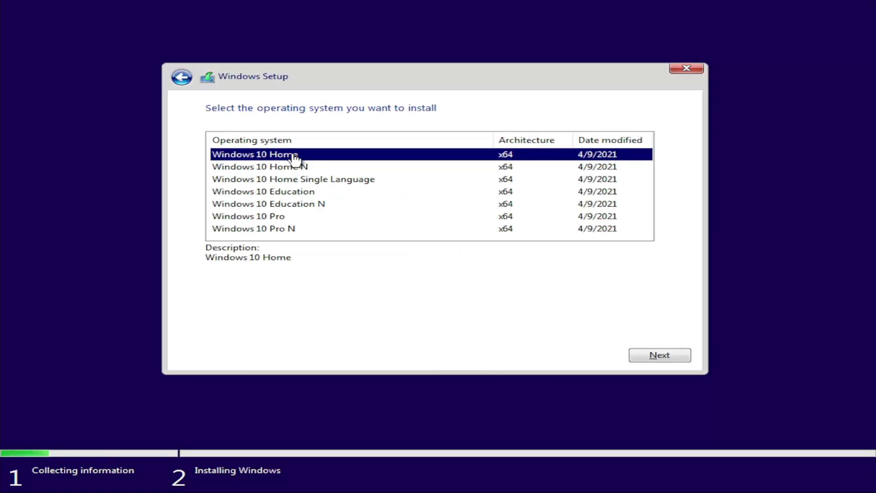
{"action": "left_click", "coordinate": [266, 215]}
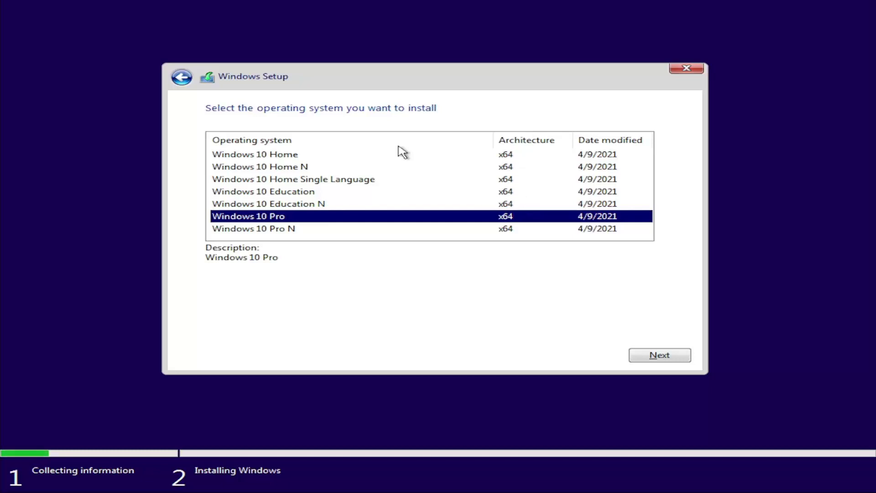
{"action": "left_click", "coordinate": [660, 355]}
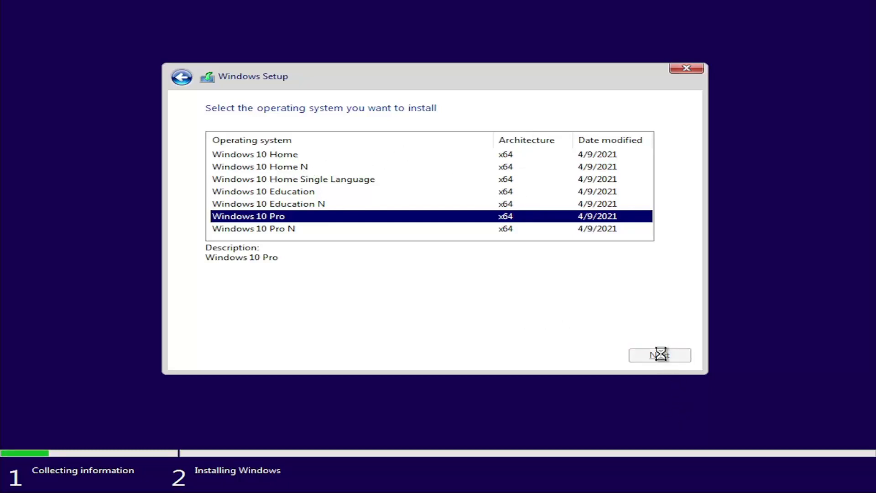
Step: Accept the license terms and try the Upgrade installation type that keeps files, settings, and applications
{"action": "left_click", "coordinate": [292, 326]}
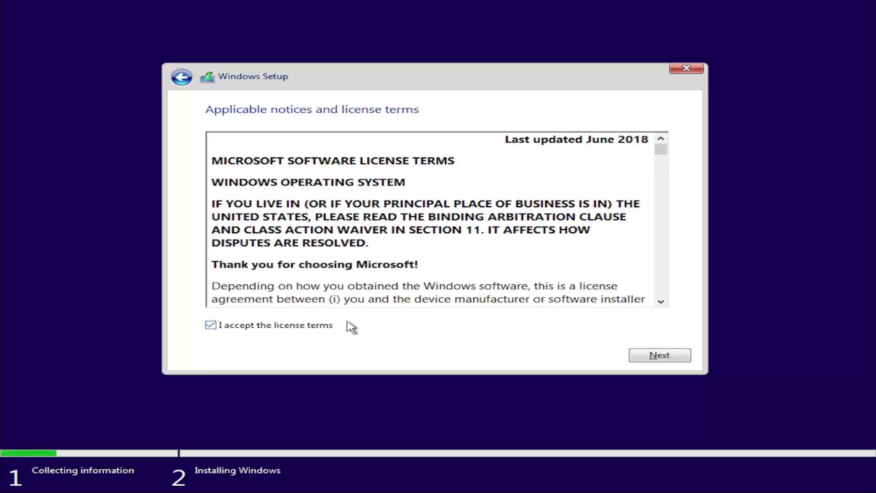
{"action": "left_click", "coordinate": [644, 357]}
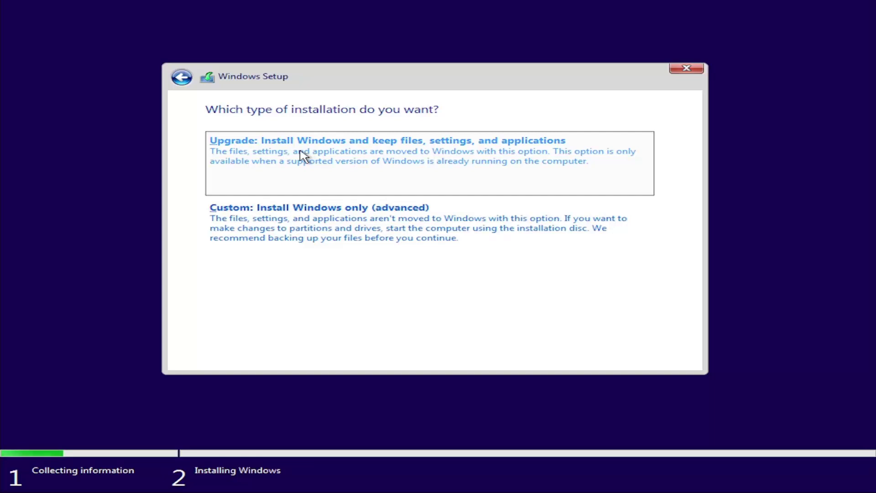
{"action": "left_click", "coordinate": [331, 154]}
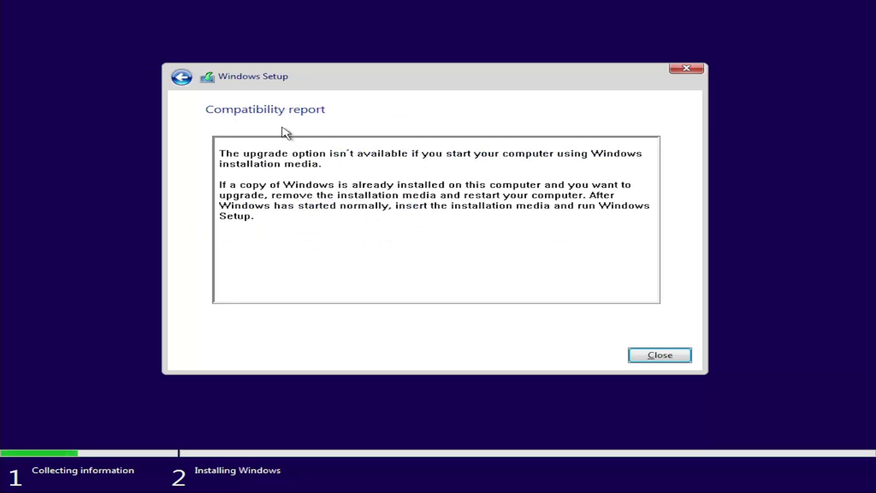
{"action": "left_click", "coordinate": [182, 77]}
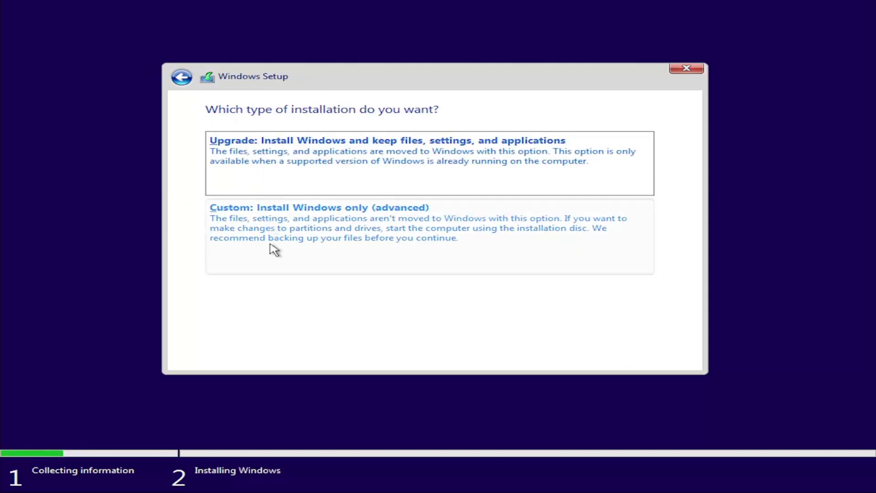
Step: Choose the Custom (Windows only) installation on Drive 0 Partition 2 and agree to move previous Windows files to Windows.old
{"action": "left_click", "coordinate": [446, 237]}
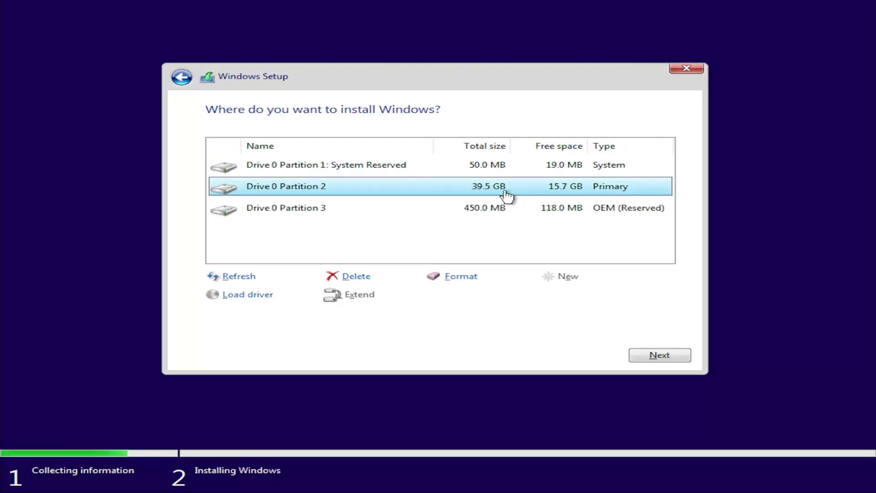
{"action": "left_click", "coordinate": [667, 360]}
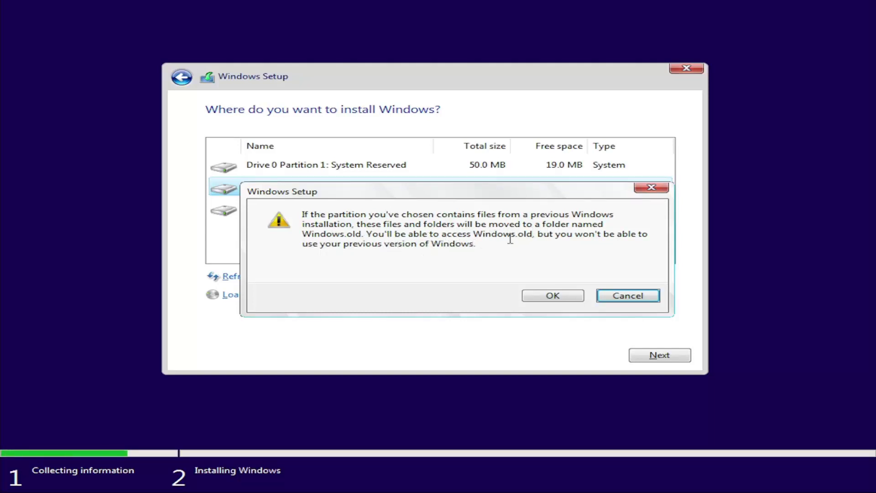
{"action": "left_click", "coordinate": [551, 296]}
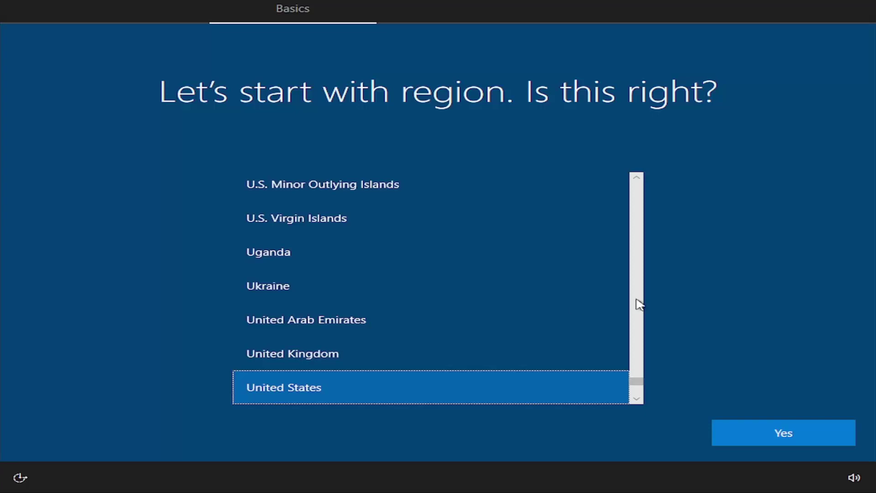
Step: Confirm United States as the region and US as the keyboard layout, without adding a second layout
{"action": "left_click", "coordinate": [804, 429]}
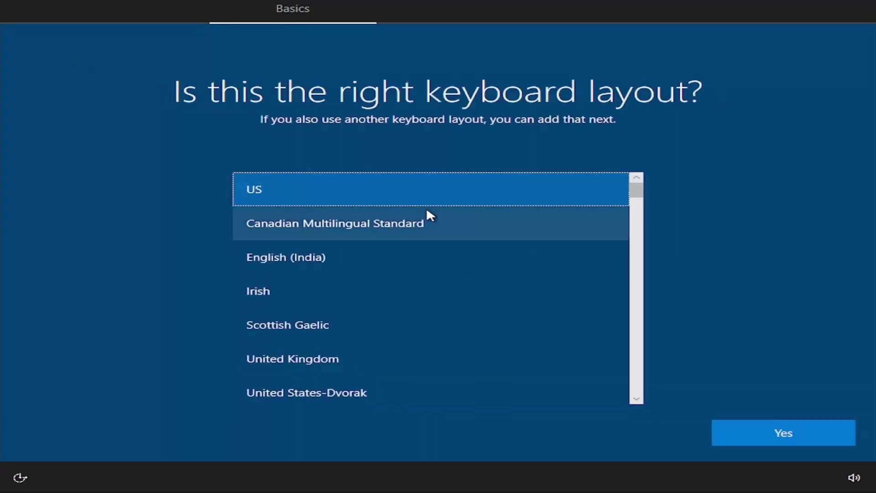
{"action": "left_click", "coordinate": [811, 436]}
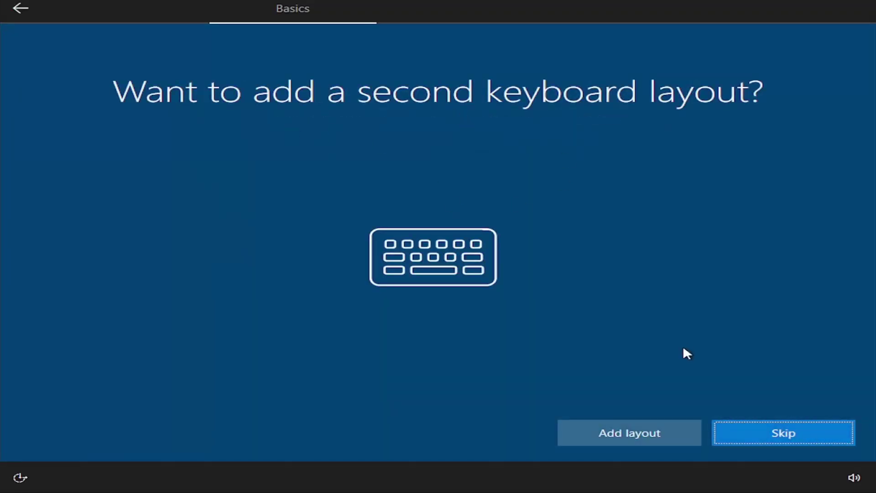
{"action": "left_click", "coordinate": [767, 433]}
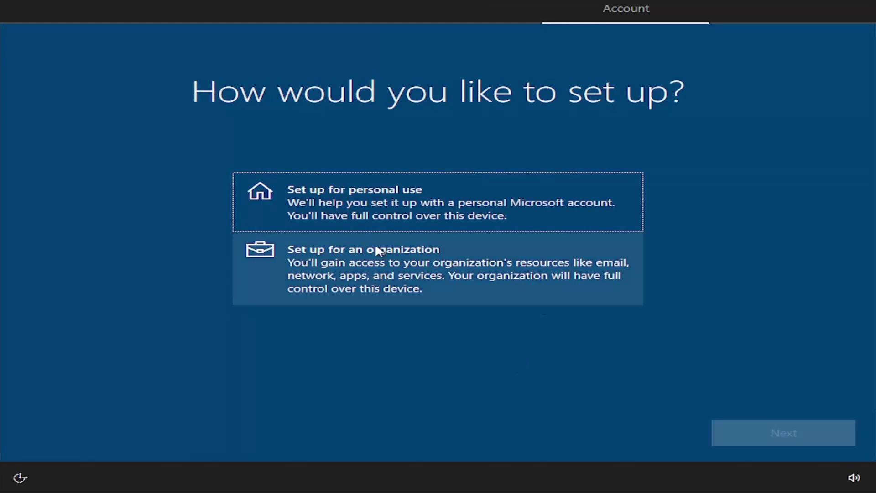
Step: Set up the device for personal use with an offline account and the limited experience
{"action": "left_click", "coordinate": [457, 210]}
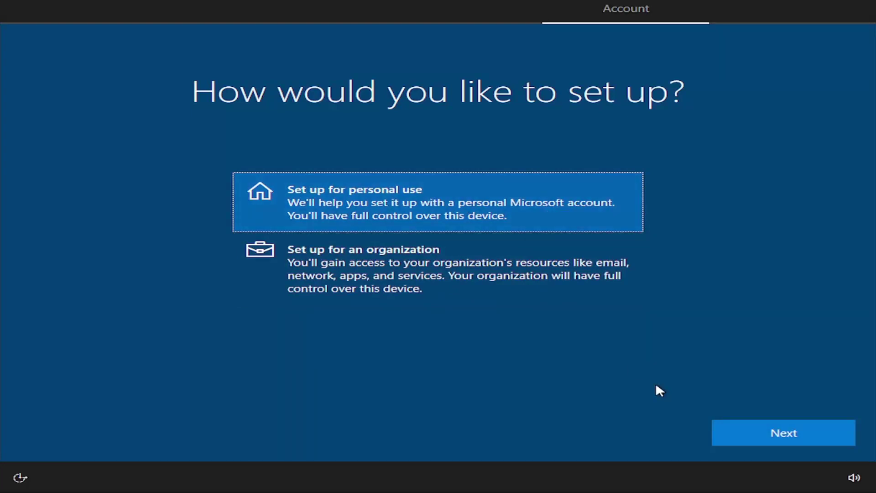
{"action": "left_click", "coordinate": [764, 436]}
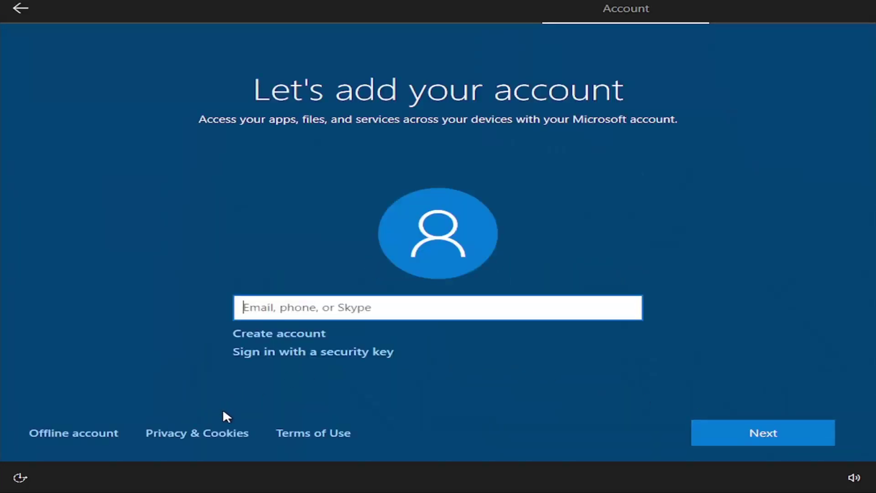
{"action": "left_click", "coordinate": [83, 433]}
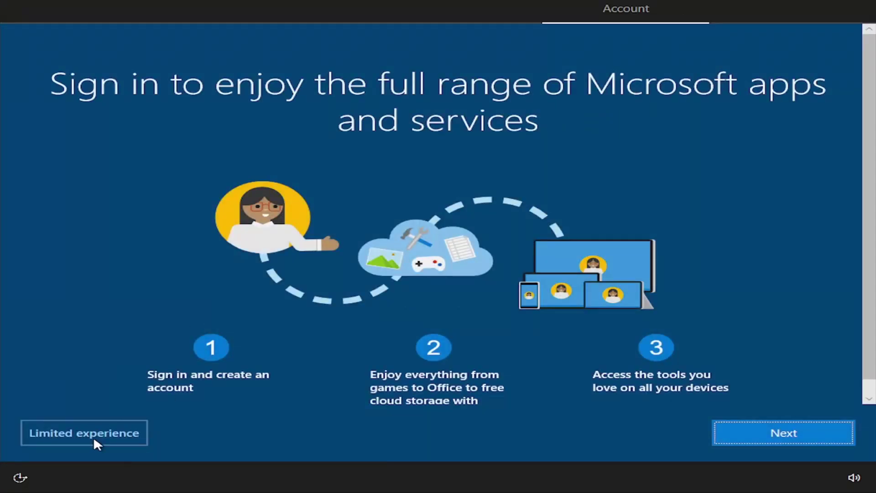
{"action": "left_click", "coordinate": [70, 436]}
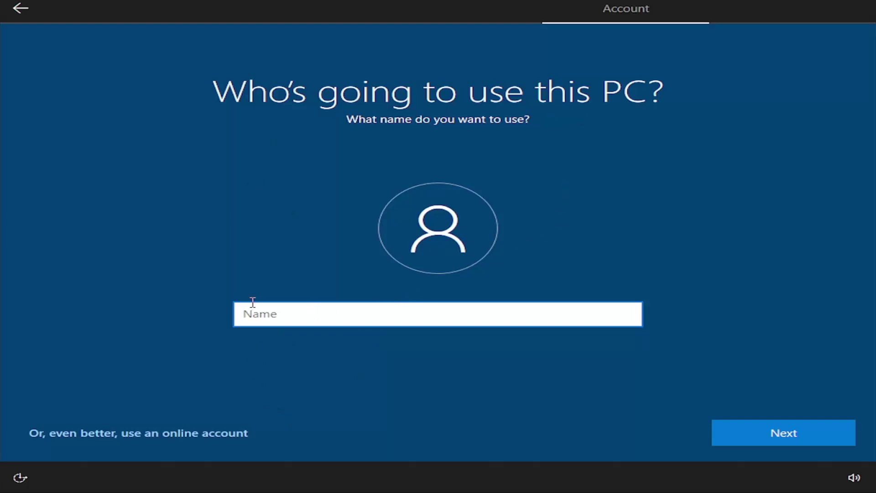
Step: Name the local account Computer User and continue with the password left blank
{"action": "type", "text": "C"}
{"action": "key", "text": "BackSpace"}
{"action": "type", "text": "Computer User"}
{"action": "left_click", "coordinate": [827, 439]}
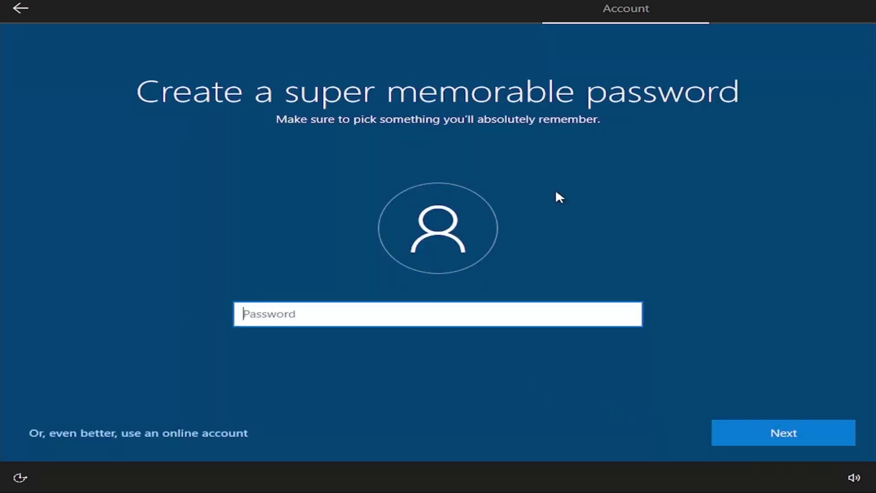
{"action": "left_click", "coordinate": [777, 439]}
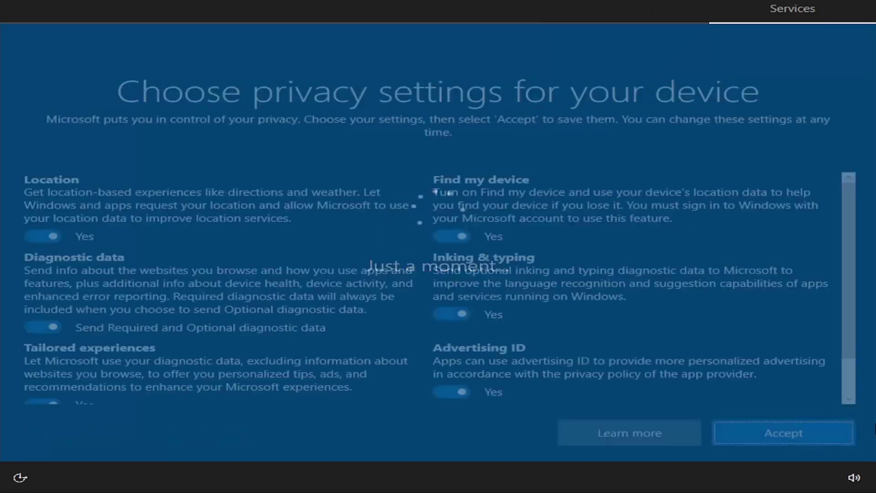
Step: Turn off location, Find my device, inking & typing, tailored experiences and advertising ID, send only required diagnostic data, and decline Cortana
{"action": "left_click", "coordinate": [51, 224]}
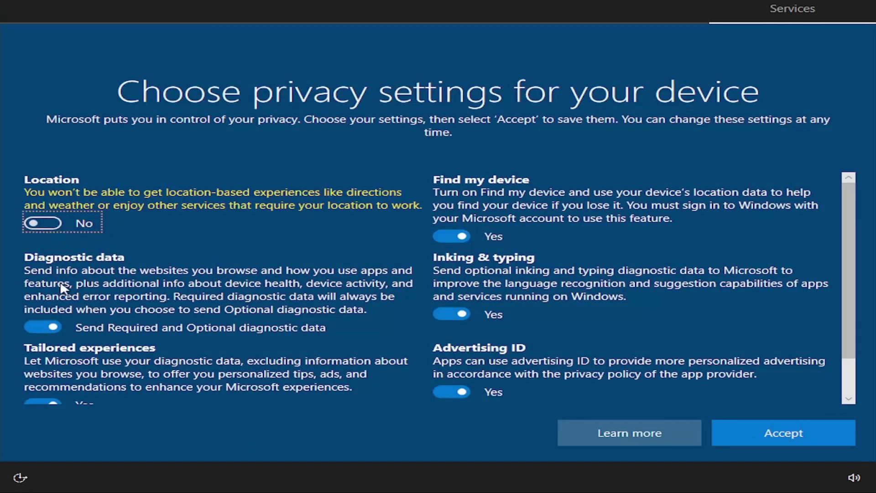
{"action": "left_click", "coordinate": [51, 327]}
{"action": "scroll", "coordinate": [51, 333], "scroll_direction": "down", "scroll_amount": 1}
{"action": "left_click", "coordinate": [43, 358]}
{"action": "left_click", "coordinate": [441, 396]}
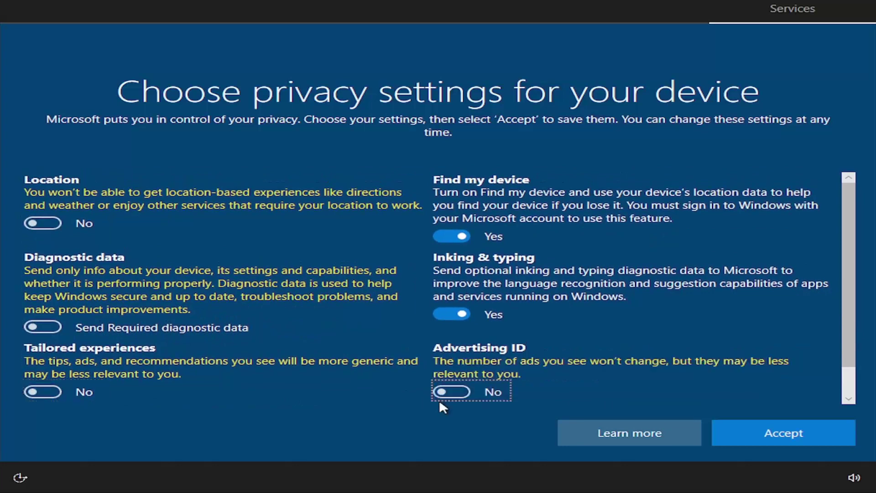
{"action": "left_click", "coordinate": [452, 314]}
{"action": "left_click", "coordinate": [452, 235]}
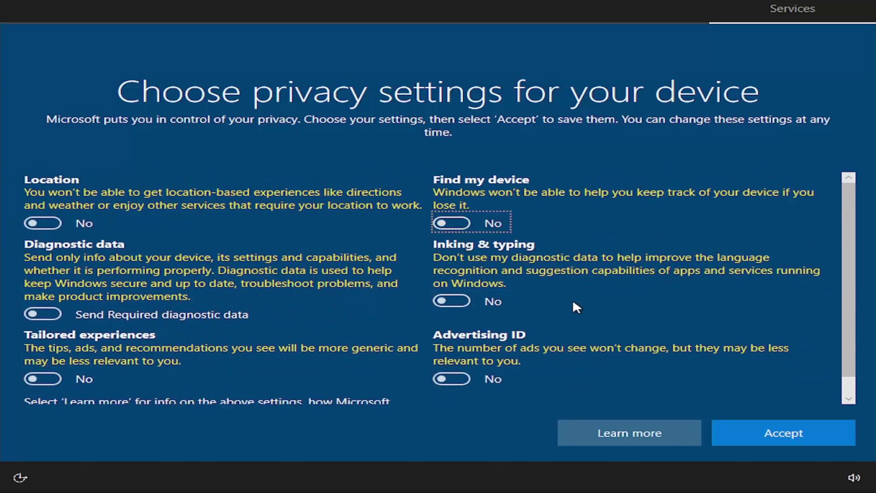
{"action": "scroll", "coordinate": [671, 370], "scroll_direction": "down", "scroll_amount": 1}
{"action": "left_click", "coordinate": [778, 434]}
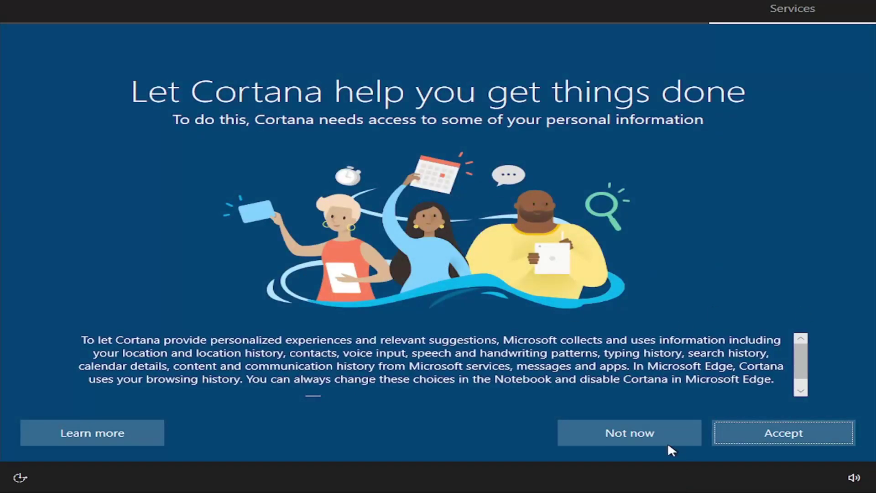
{"action": "left_click", "coordinate": [637, 425]}
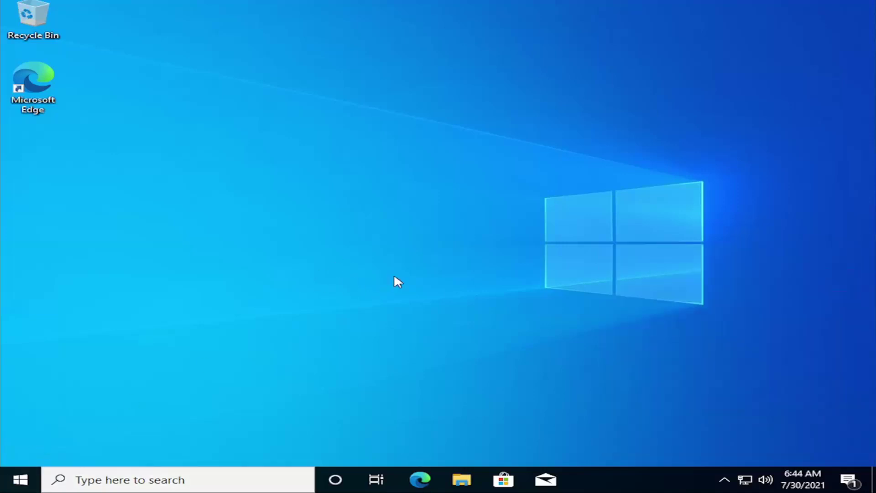
Step: Open the Windows.old folder on Local Disk (C:) and look into its Windows subfolder
{"action": "left_click", "coordinate": [462, 480]}
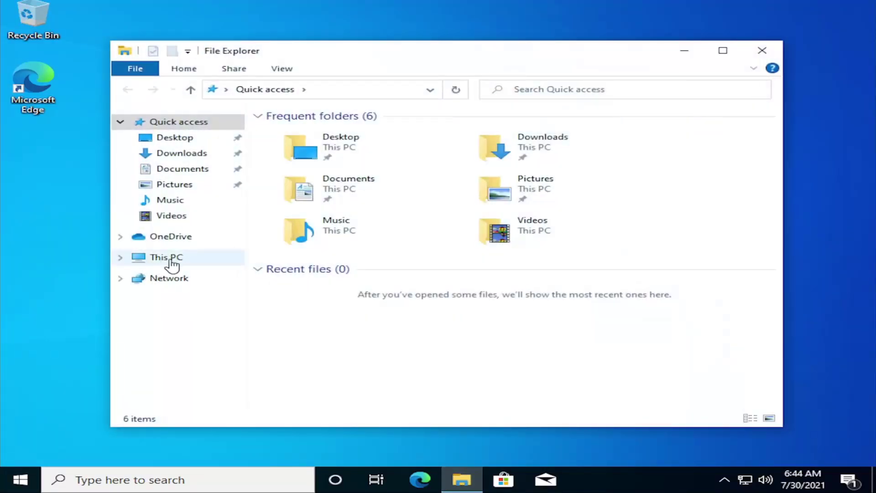
{"action": "left_click", "coordinate": [161, 261]}
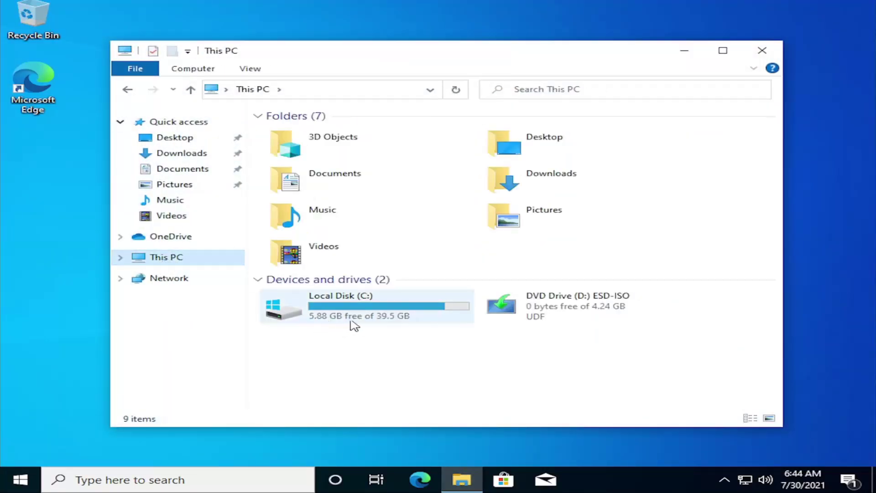
{"action": "double_click", "coordinate": [359, 305]}
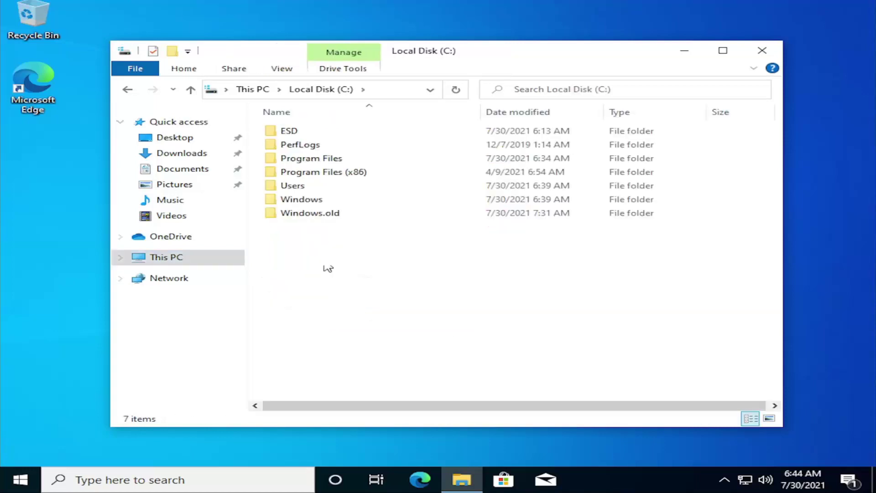
{"action": "double_click", "coordinate": [337, 220]}
{"action": "double_click", "coordinate": [298, 172]}
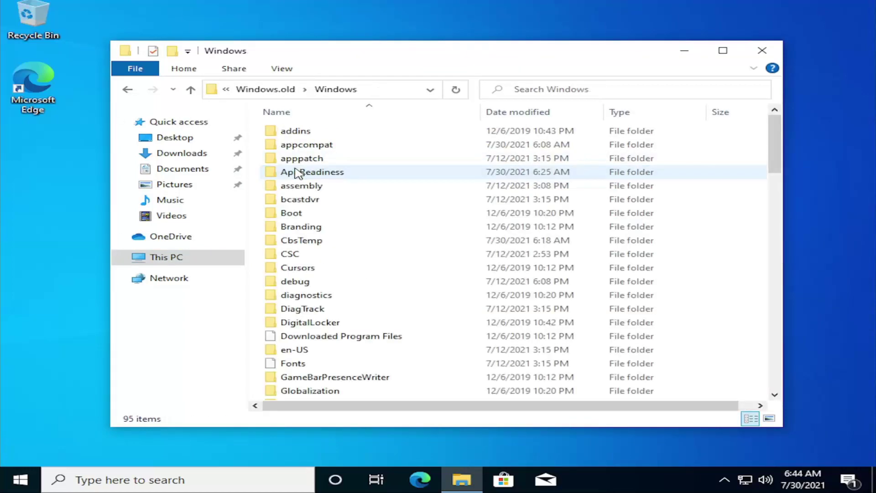
{"action": "left_click", "coordinate": [123, 93]}
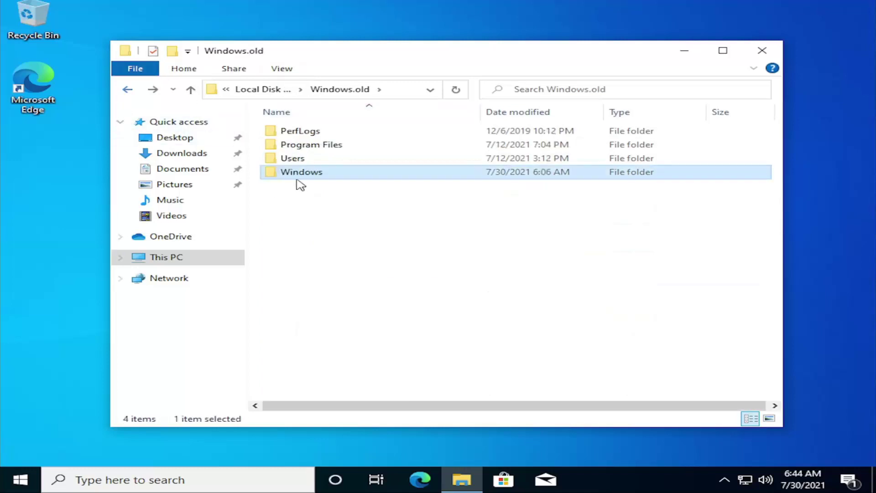
Step: Examine the previous user's profile folder under Users in Windows.old, return to the C: drive and close File Explorer
{"action": "double_click", "coordinate": [302, 160]}
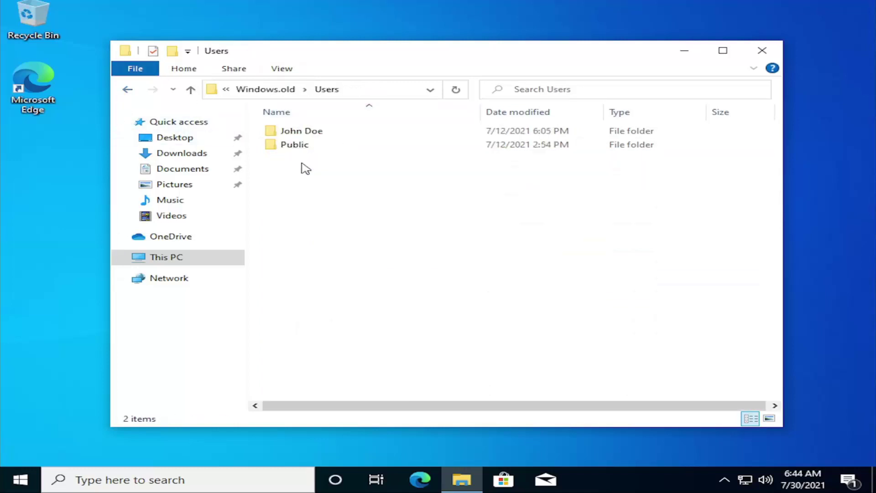
{"action": "double_click", "coordinate": [302, 132]}
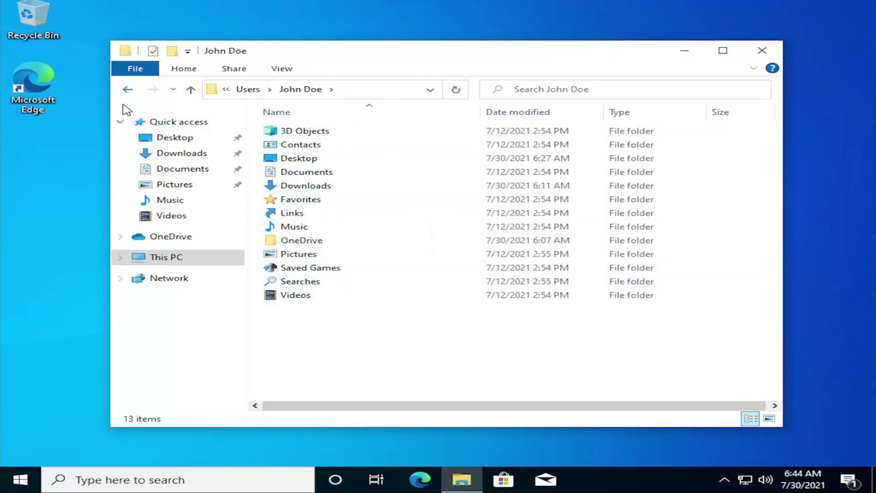
{"action": "left_click", "coordinate": [127, 90]}
{"action": "left_click", "coordinate": [127, 90]}
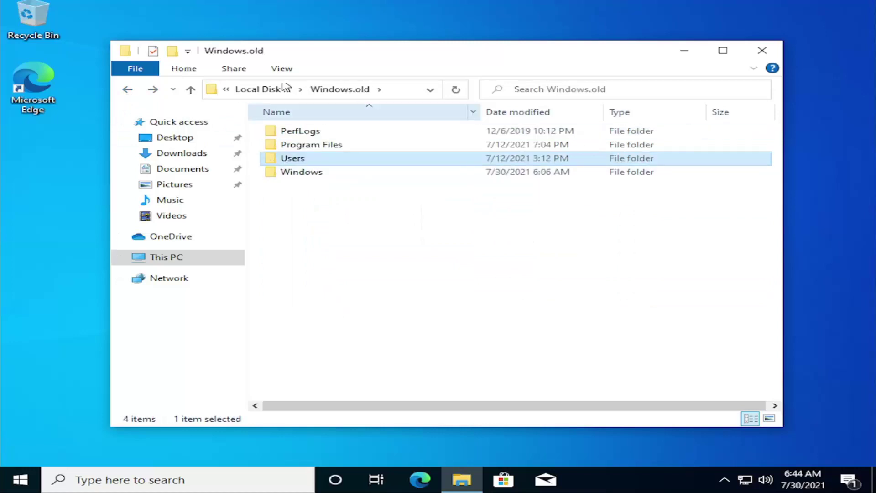
{"action": "left_click", "coordinate": [259, 89]}
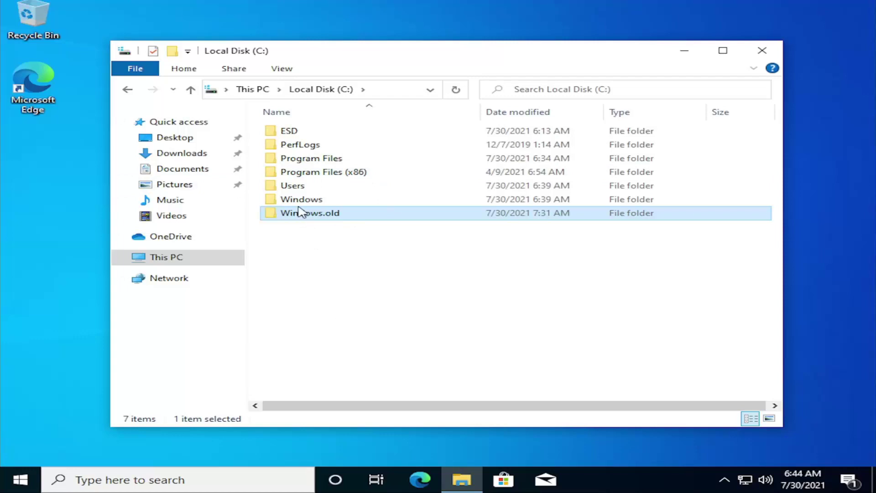
{"action": "left_click", "coordinate": [771, 49]}
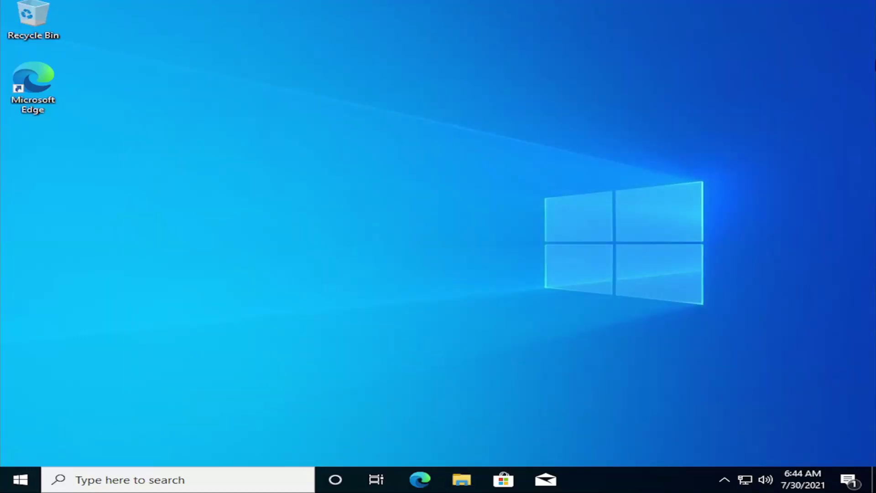